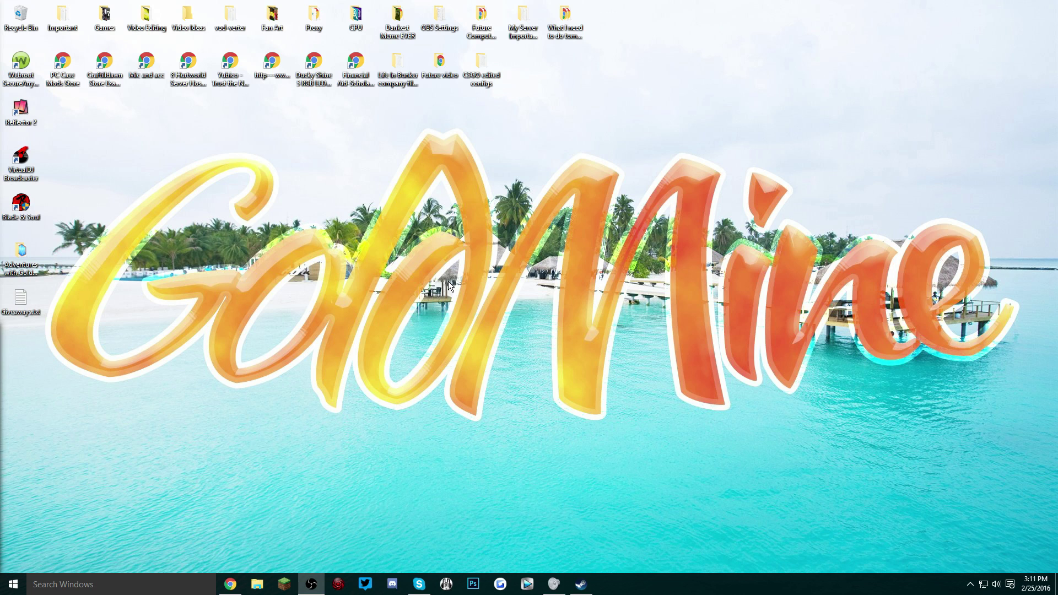
Switch to Steam, browse the local files of Counter-Strike: Global Offensive, and open the cfg folder inside csgo
left_click(581, 584)
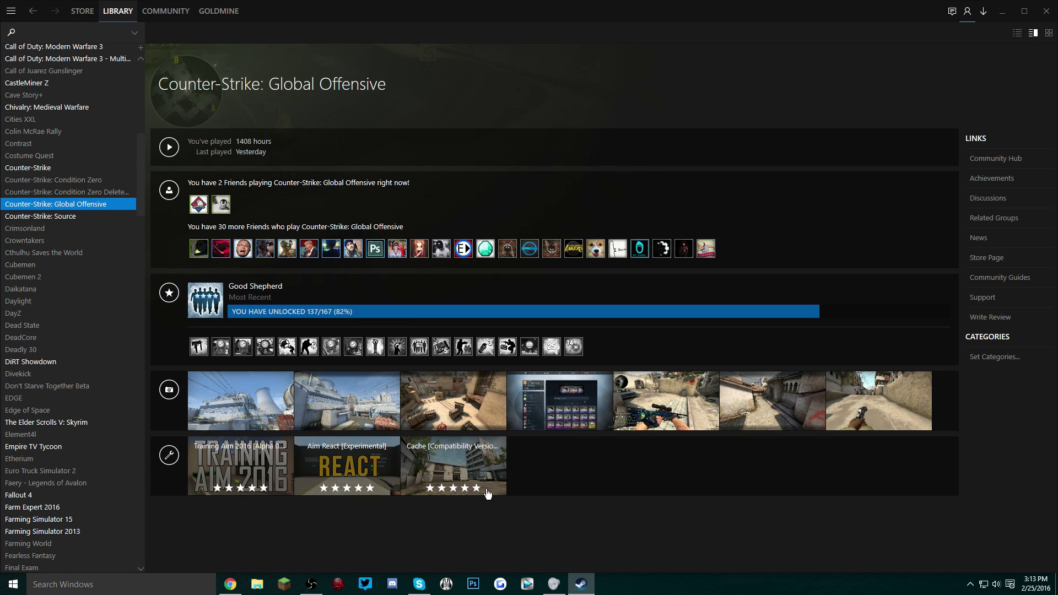
right_click(93, 209)
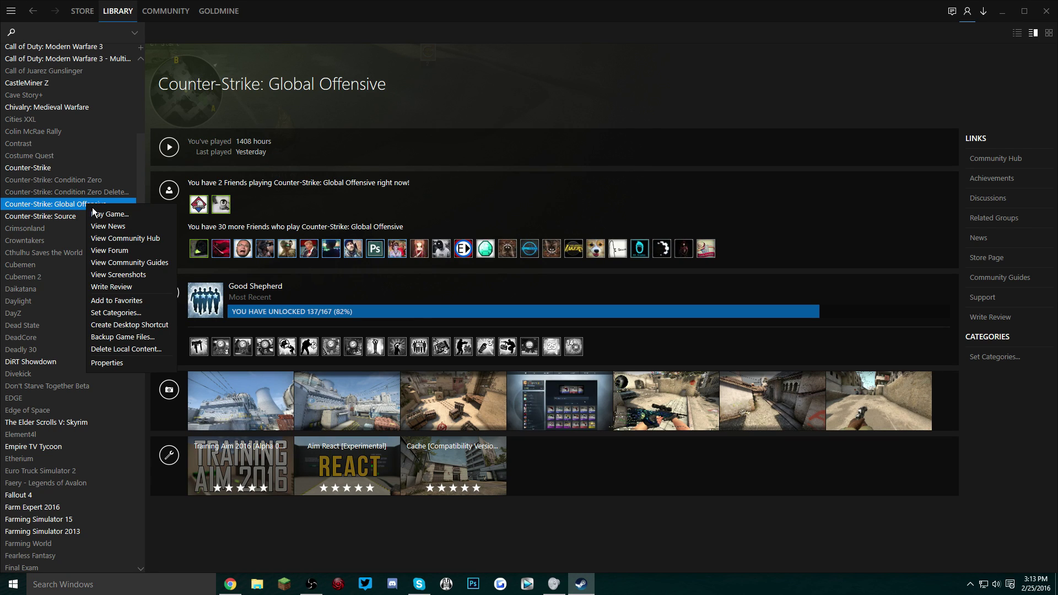
left_click(129, 362)
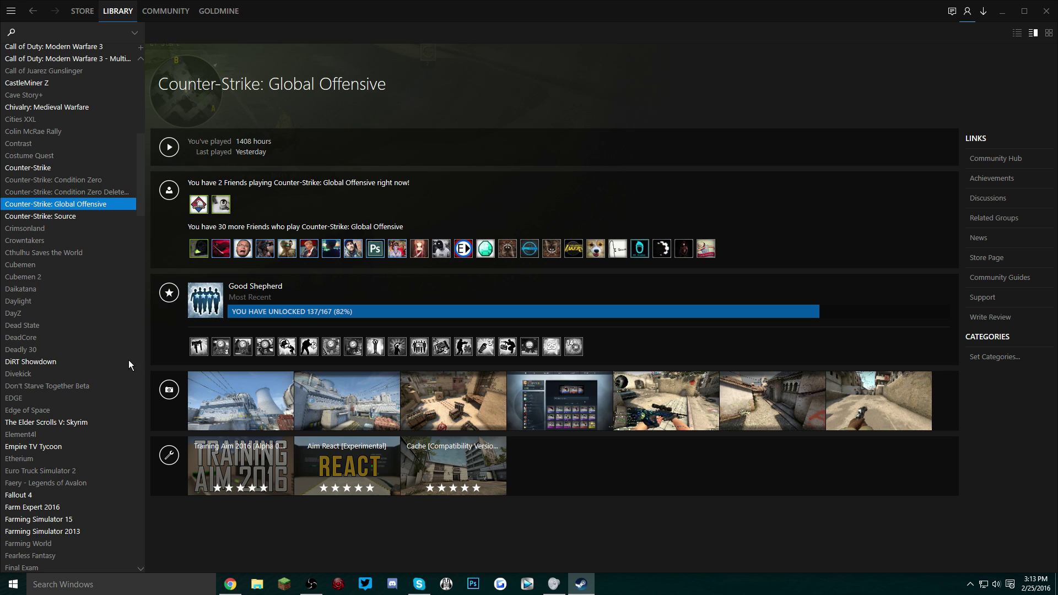
left_click(478, 163)
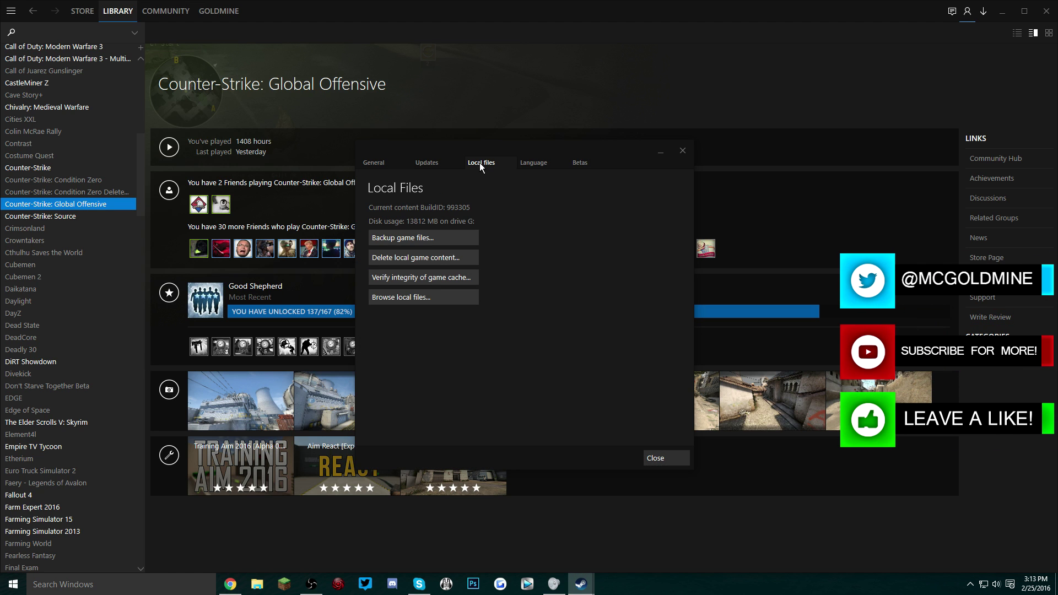
left_click(431, 296)
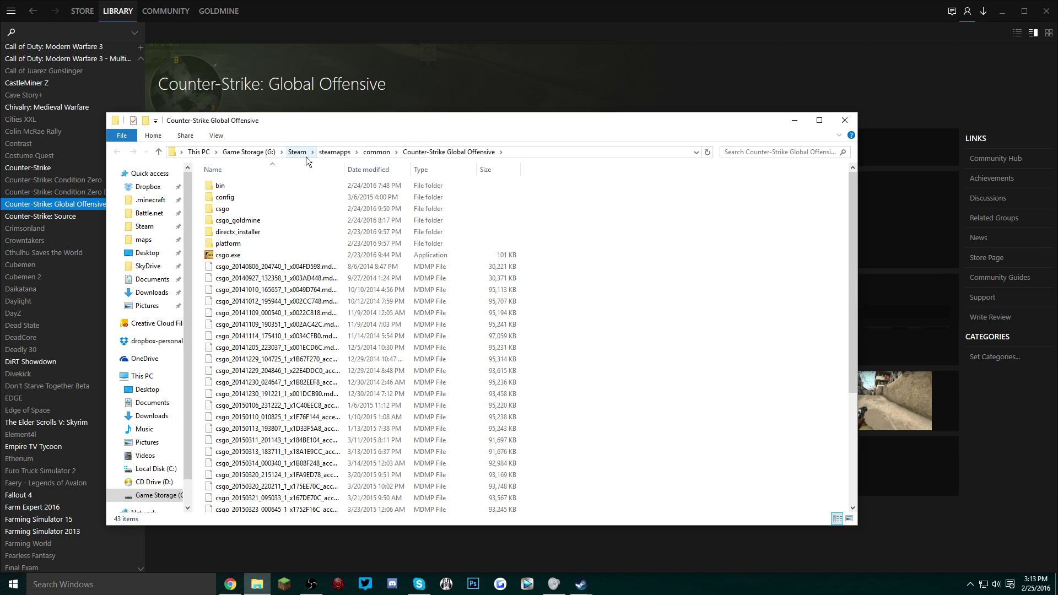
double_click(250, 209)
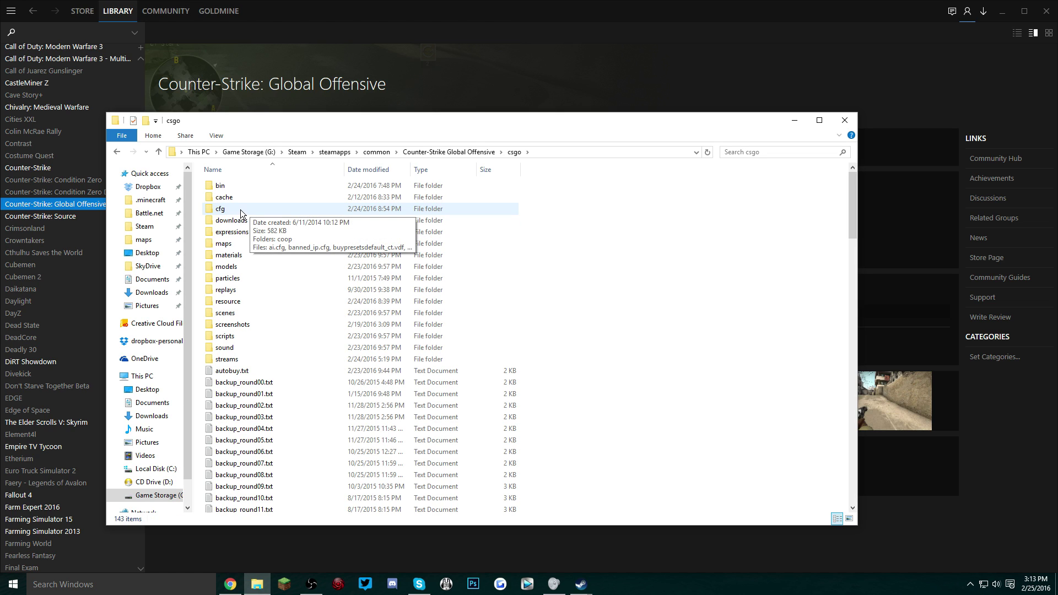
double_click(243, 211)
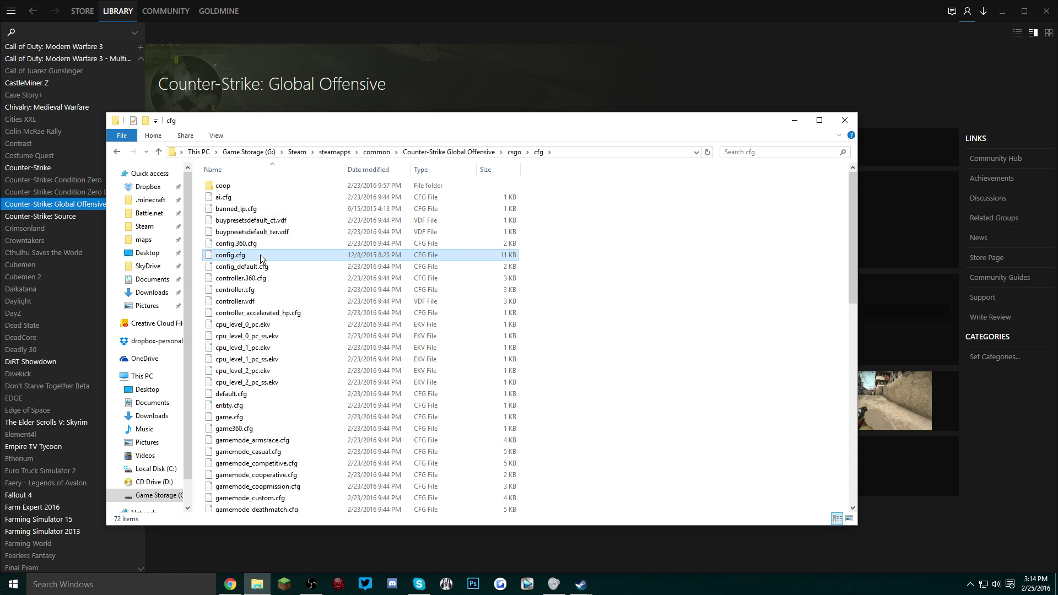
Duplicate config.cfg within the cfg folder and rename the copy yttest.cfg
left_click(233, 257)
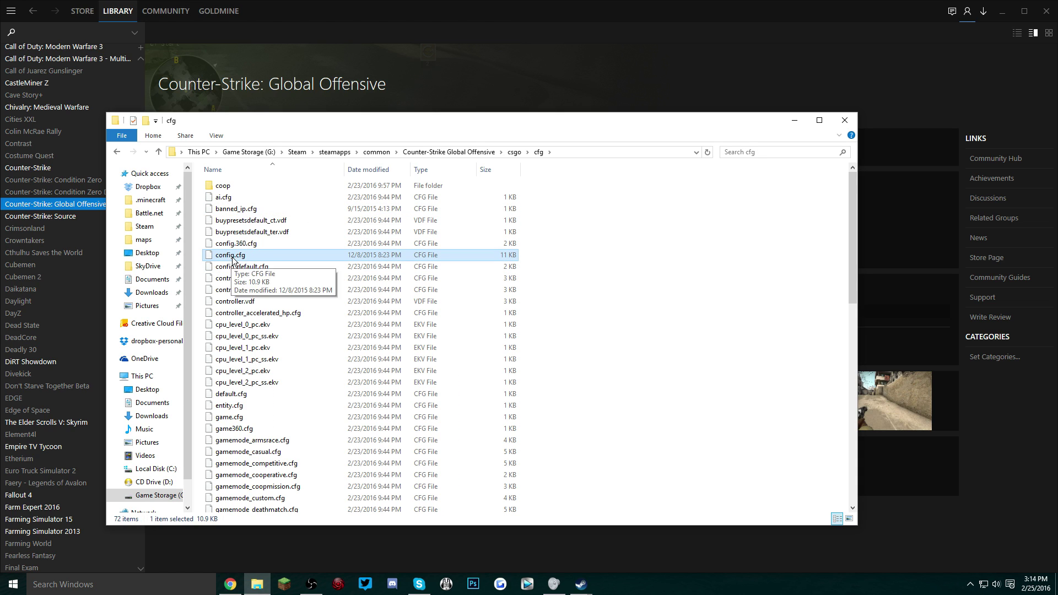
right_click(268, 257)
left_click(317, 436)
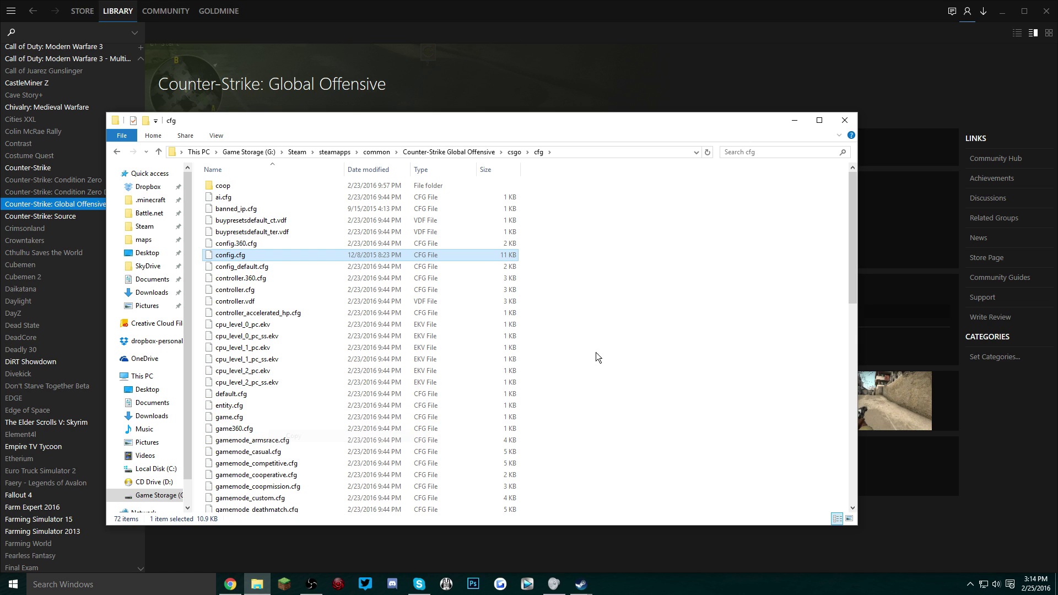
left_click(597, 352)
key("ctrl+v")
key("F2")
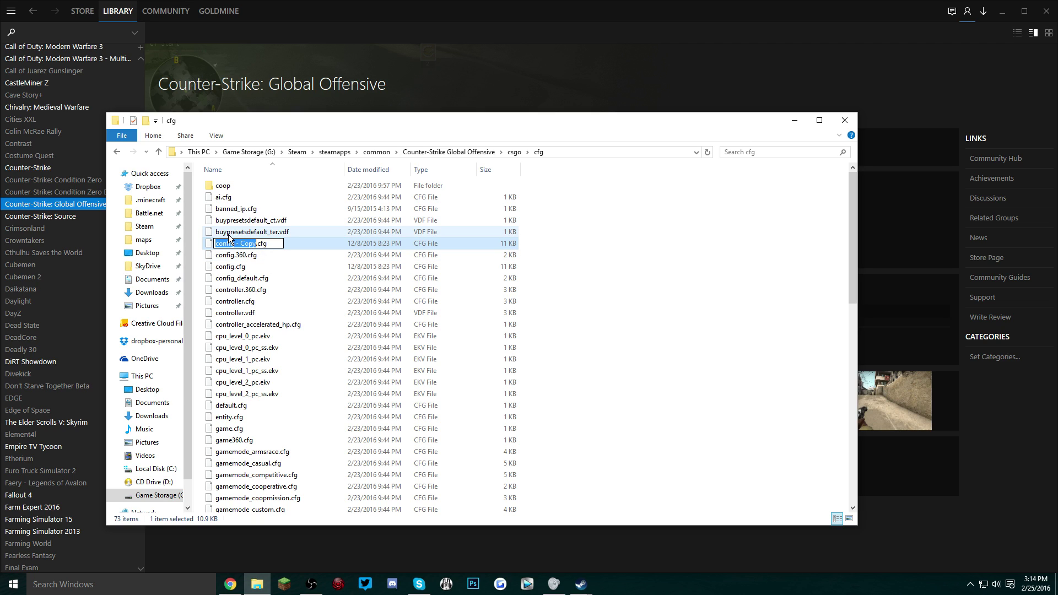
type("yttest")
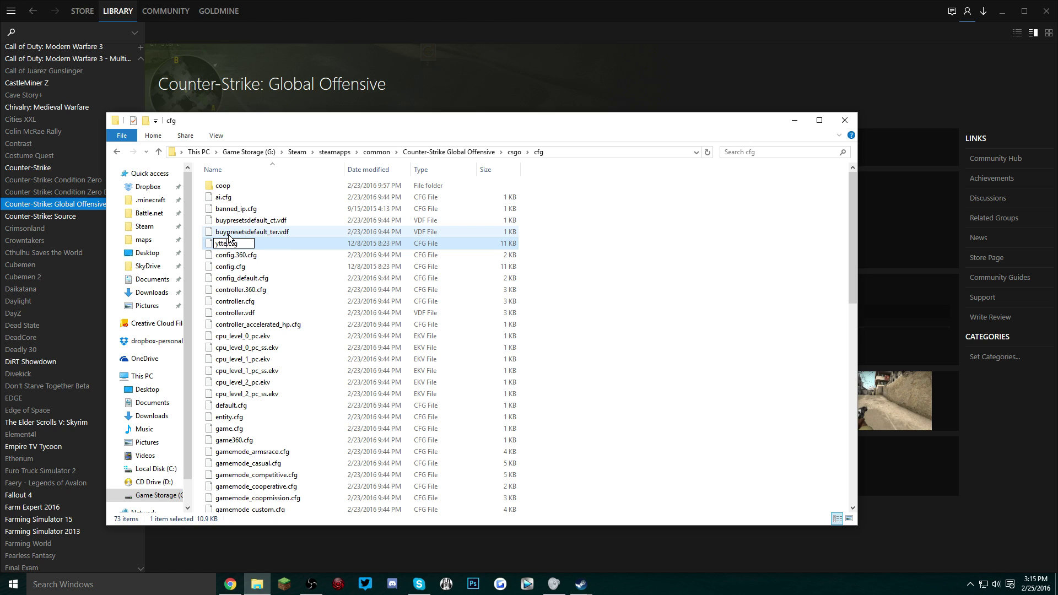
key("Return")
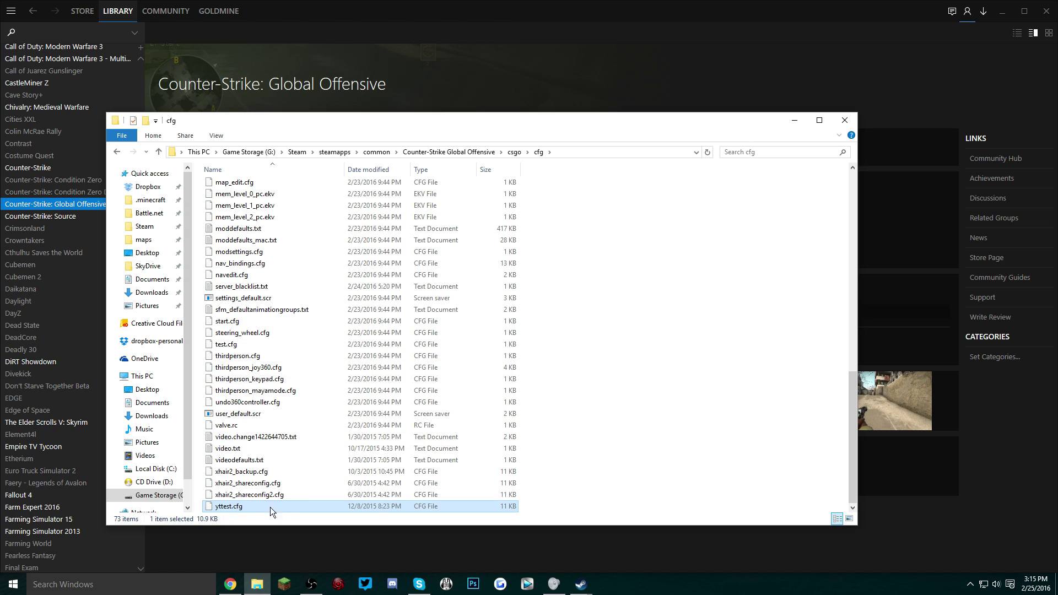
Open yttest.cfg for editing in Notepad++ and maximize the editor window
right_click(278, 507)
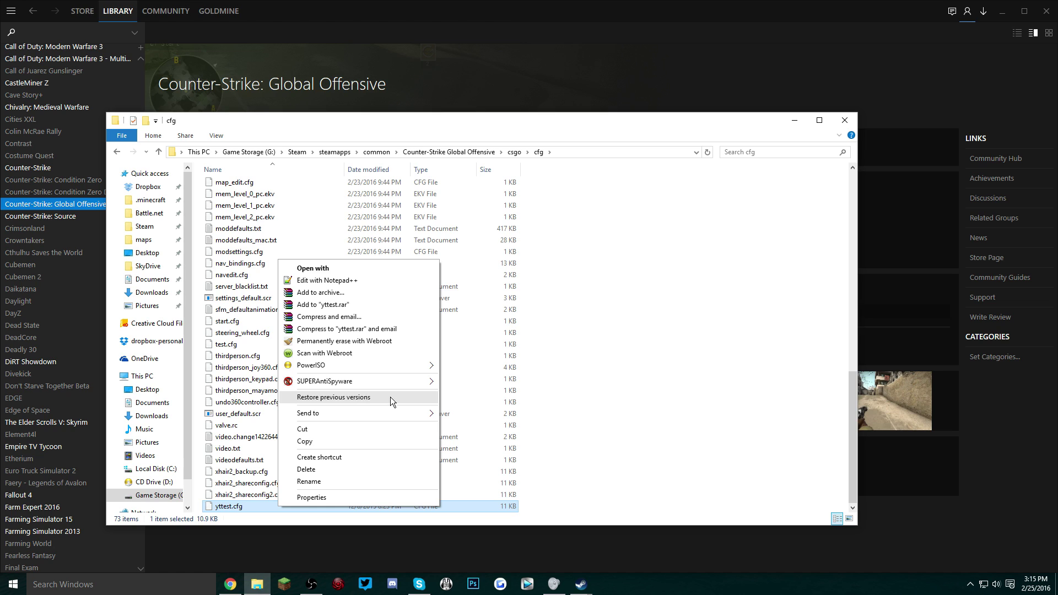
left_click(352, 282)
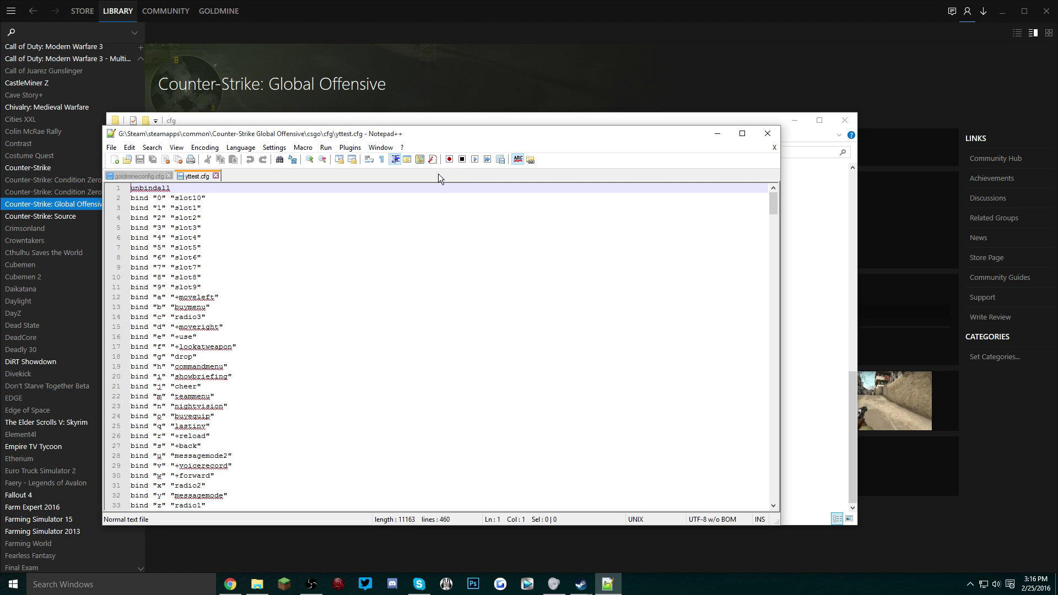
left_click_drag(420, 136, 462, 118)
double_click(462, 122)
Replace the entire contents of yttest.cfg with the line "sensitivity 1.5" followed by an empty line, and save the file
left_click(237, 188)
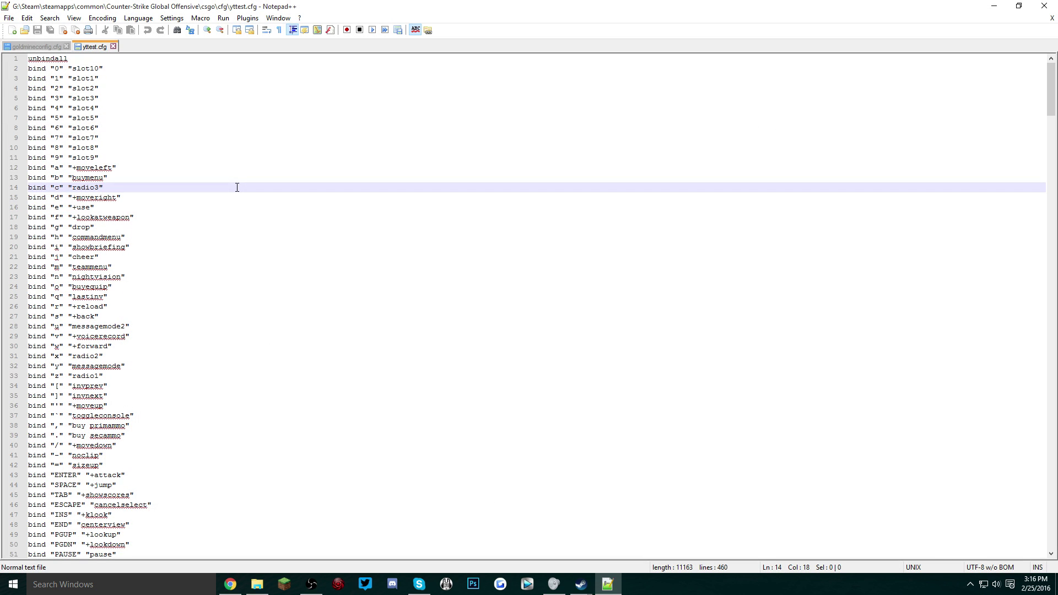
key("ctrl+a")
key("Delete")
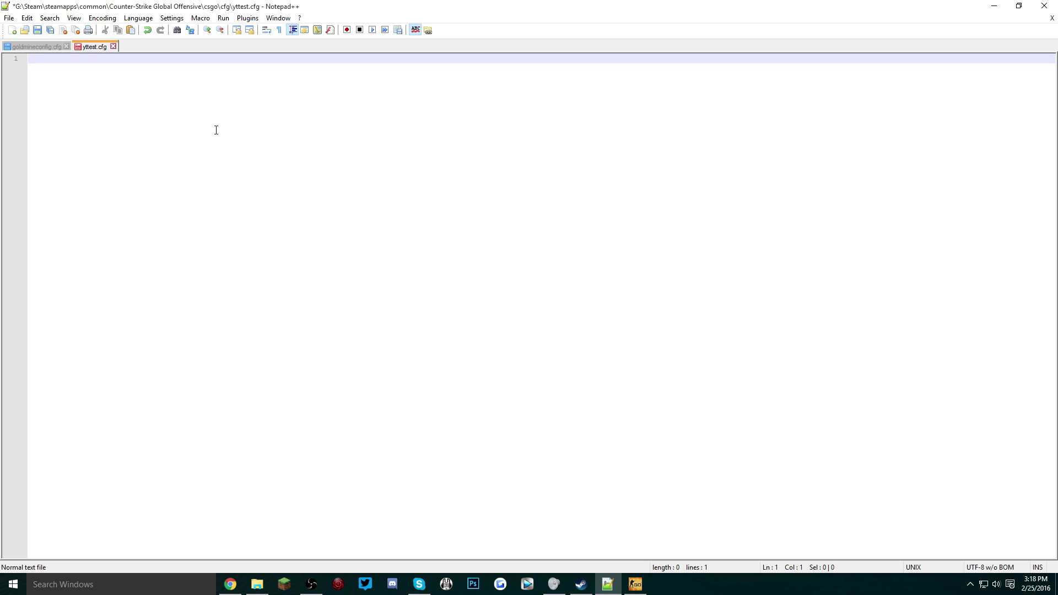
type("sensitivity 1.5")
left_click_drag(100, 58, 82, 60)
key("End")
key("Return")
key("shift+Up")
key("shift+Down")
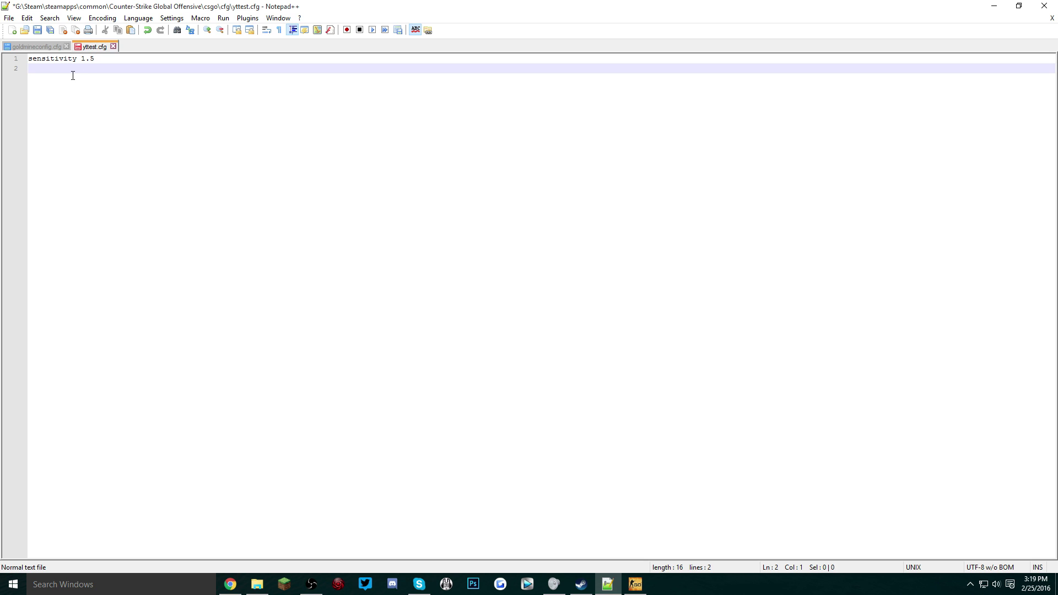
key("ctrl+s")
Look at the contents of goldmineconfig.cfg as an example config, and return to yttest.cfg
key("ctrl+Tab")
left_click_drag(258, 404, 165, 86)
key("ctrl+Tab")
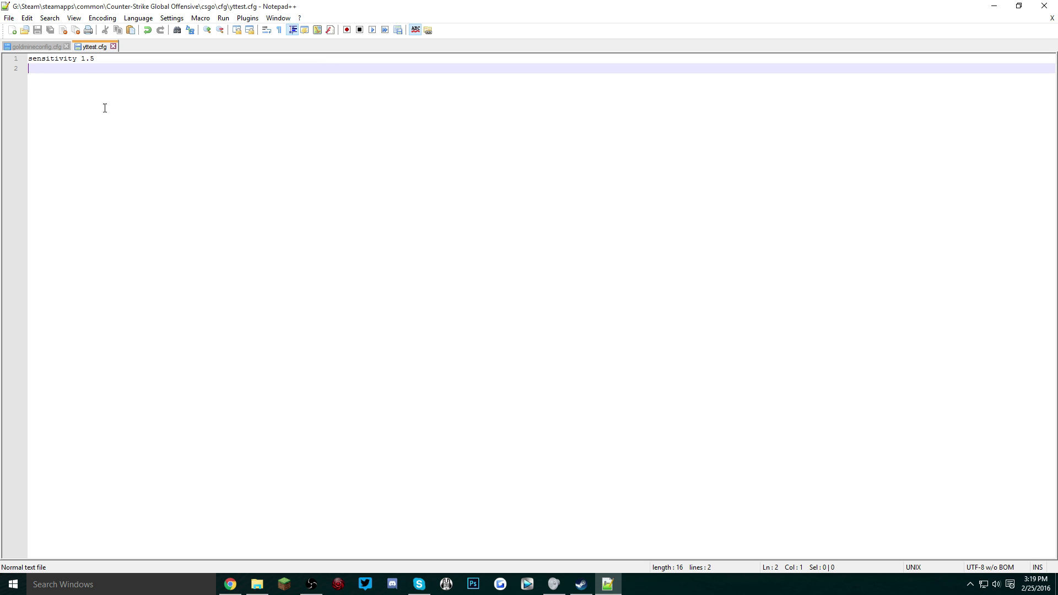
Switch to Steam and open the launch options of Counter-Strike: Global Offensive, placing the cursor before the +exec entry
left_click(589, 585)
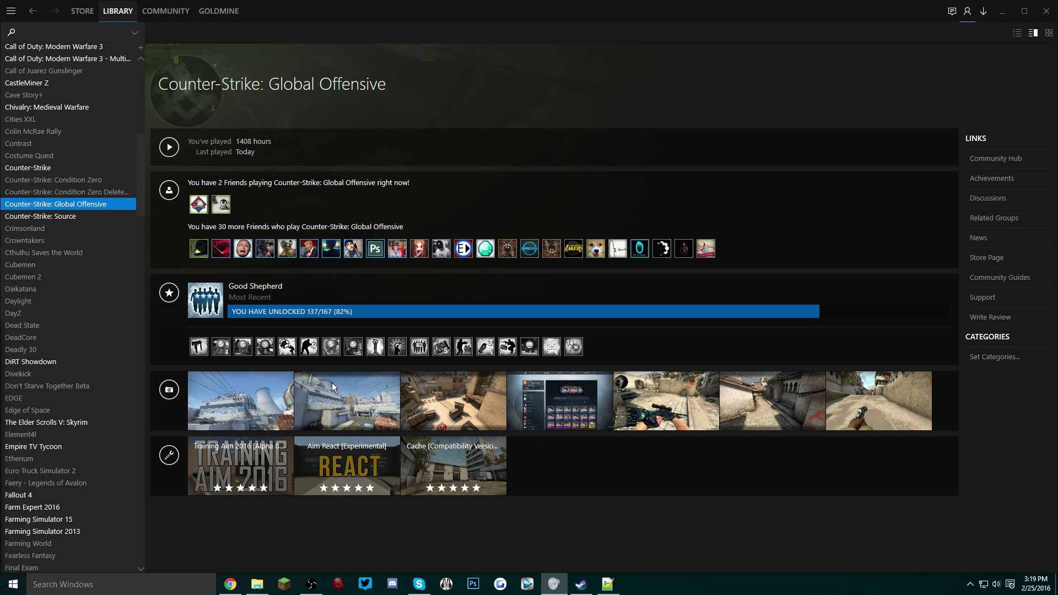
right_click(85, 204)
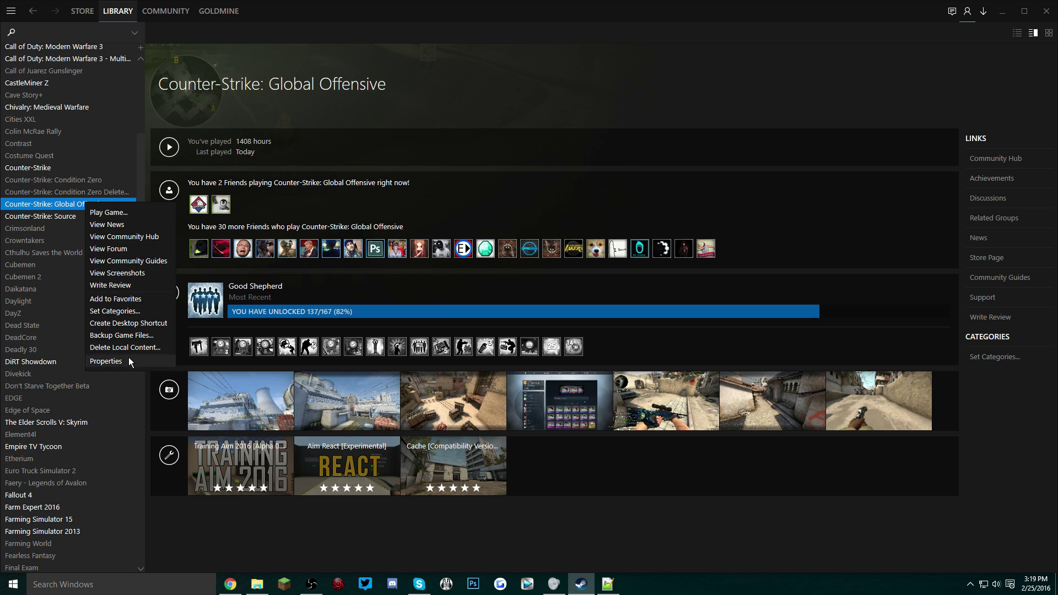
left_click(106, 361)
left_click(403, 428)
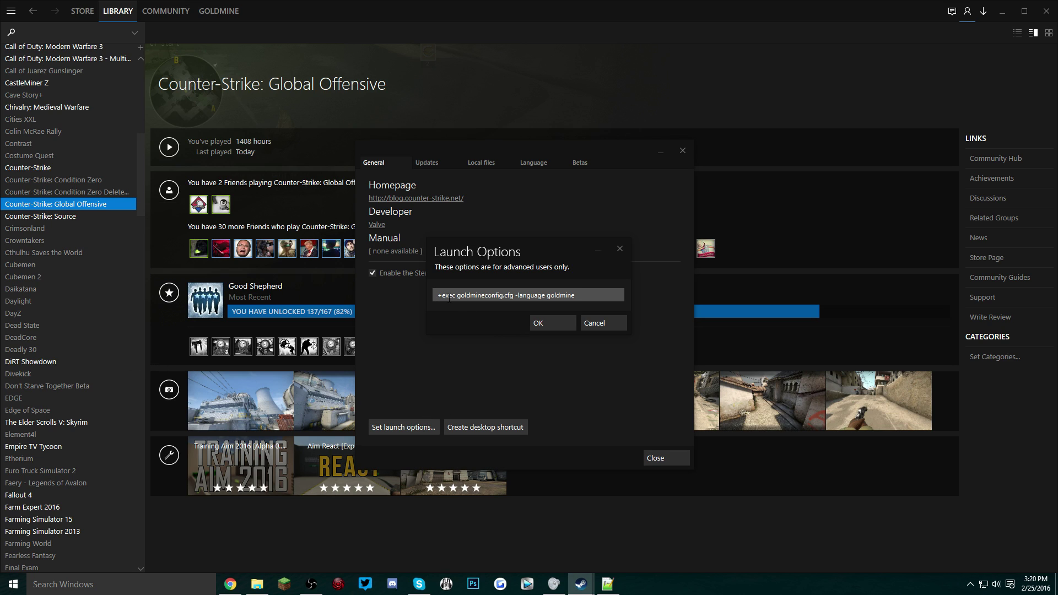
left_click_drag(512, 296, 438, 296)
left_click(437, 296)
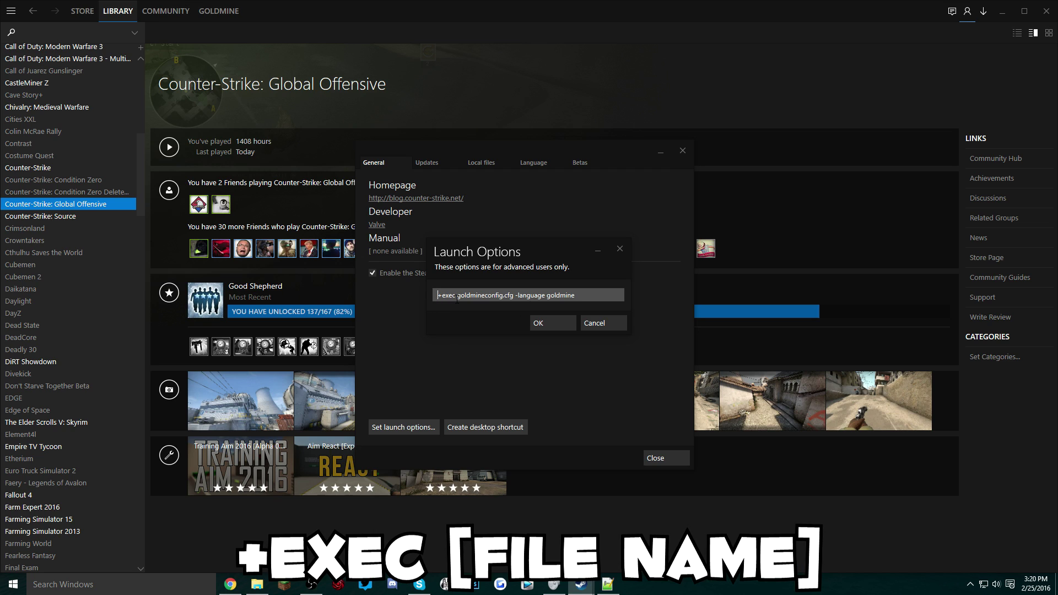
Change the config file run by +exec in the launch options to yttest.cfg, accept it and close the game's properties
left_click(617, 587)
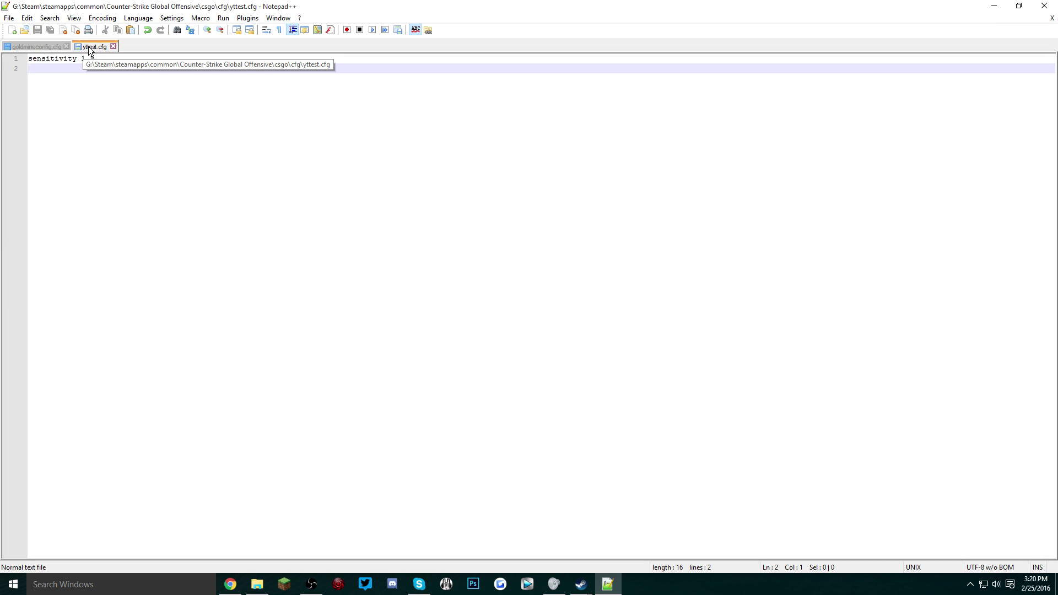
key("alt+Tab")
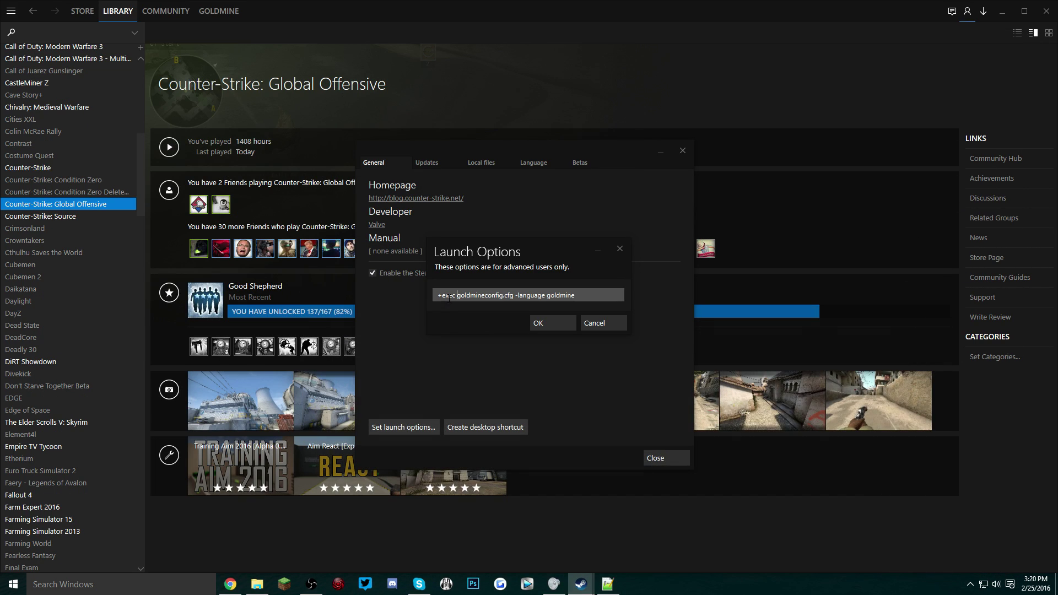
left_click_drag(507, 297, 457, 297)
type("ytte")
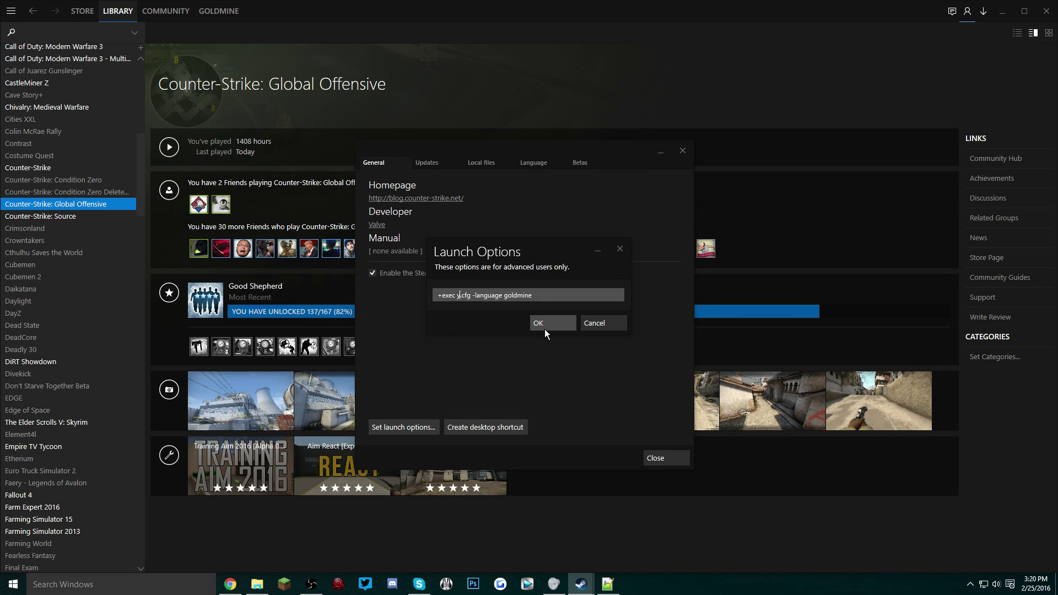
type("st")
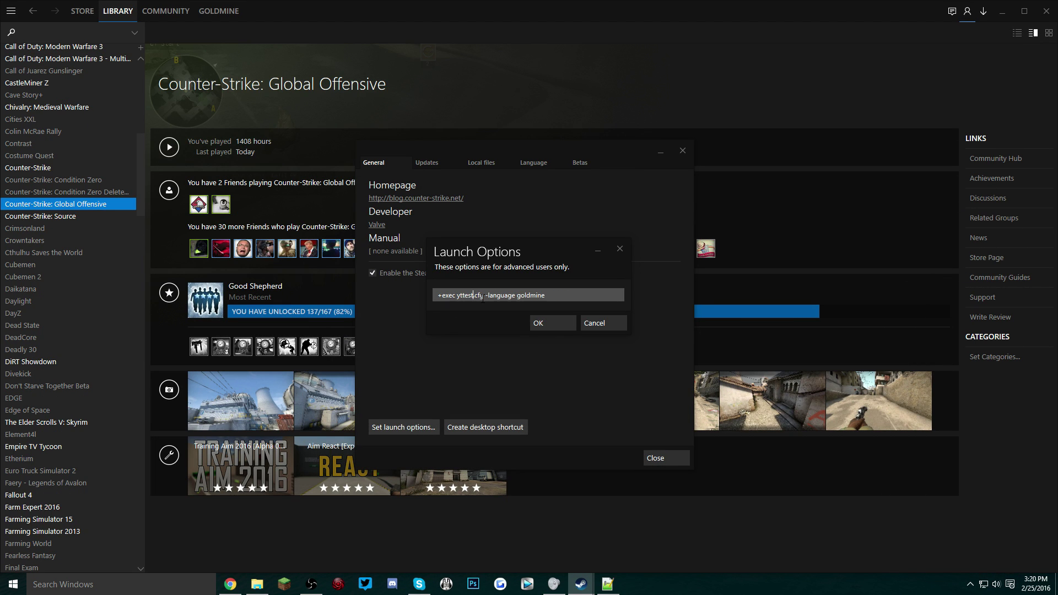
mouse_move(557, 297)
left_mouse_down()
mouse_move(489, 297)
mouse_move(546, 296)
left_mouse_up()
left_click(491, 298)
left_click(555, 297)
left_click(488, 296)
left_click(556, 298)
left_click(550, 323)
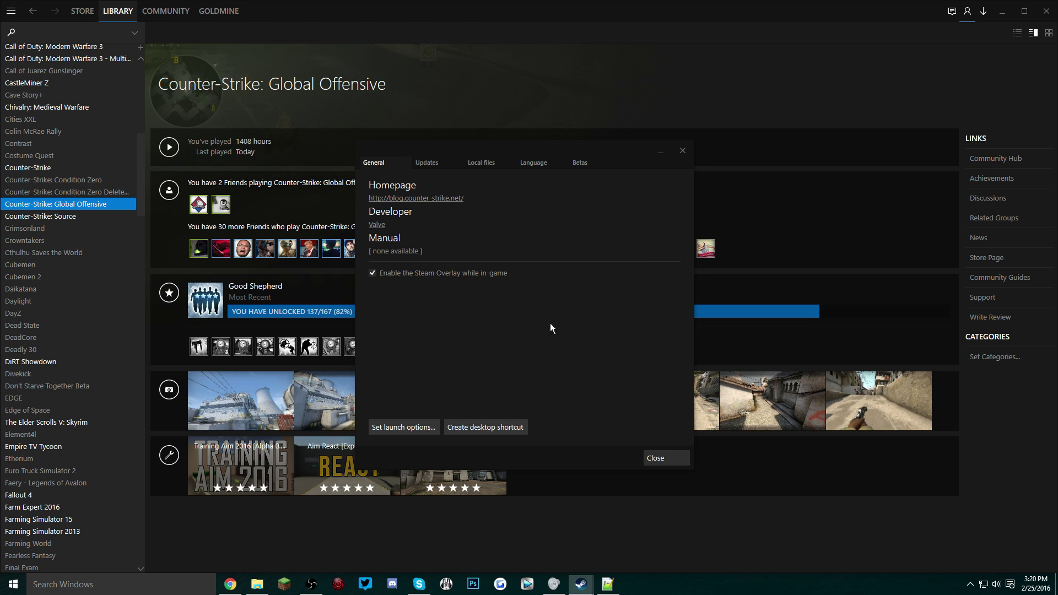
left_click(668, 456)
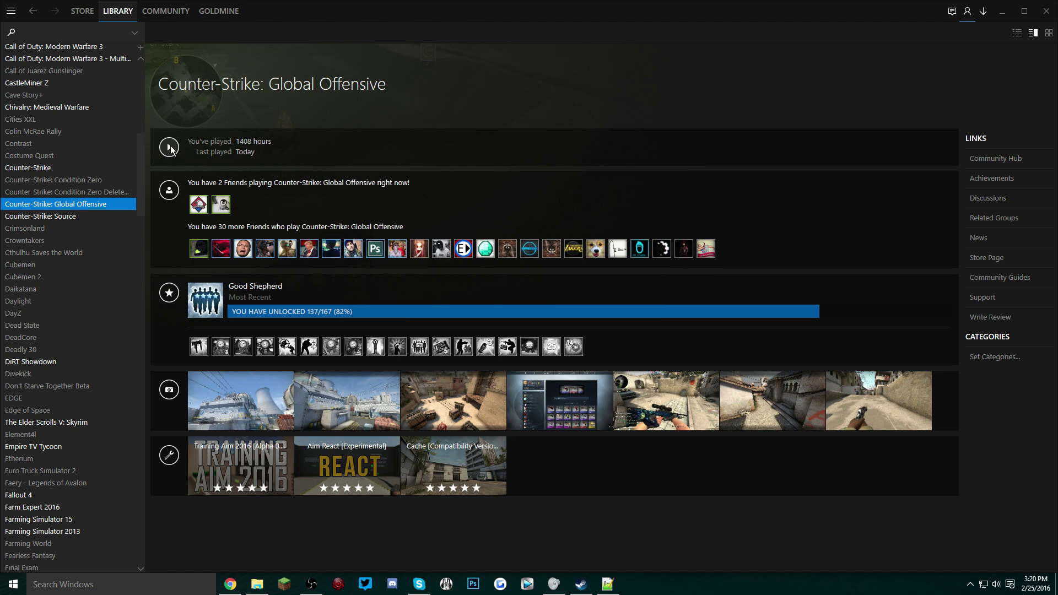
Launch Counter-Strike: Global Offensive and check the console's suggestions for commands starting with "se", leaving the entry empty
left_click(171, 149)
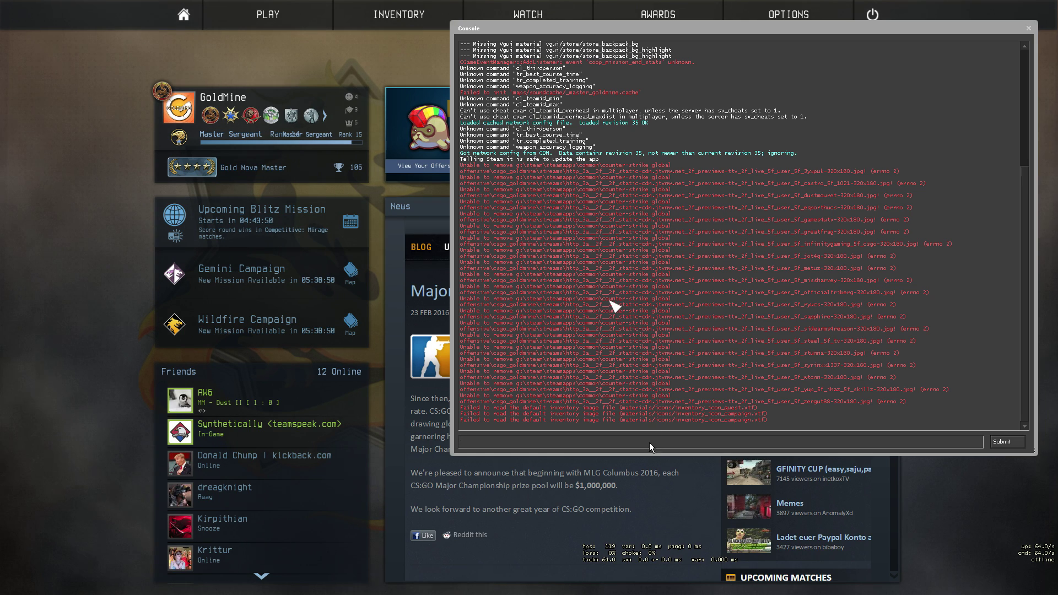
type("se")
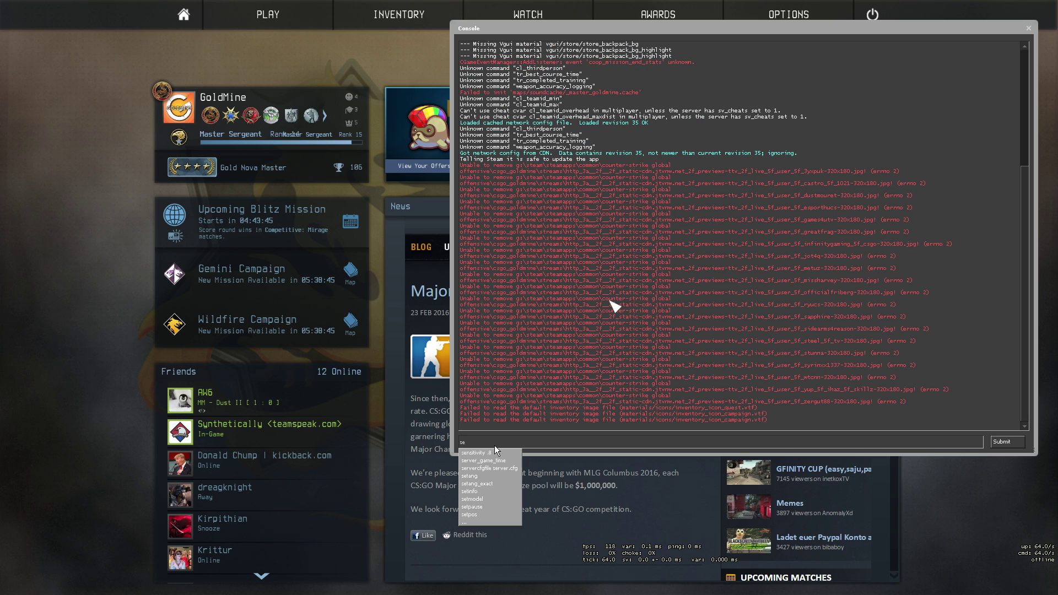
key("BackSpace")
key("BackSpace")
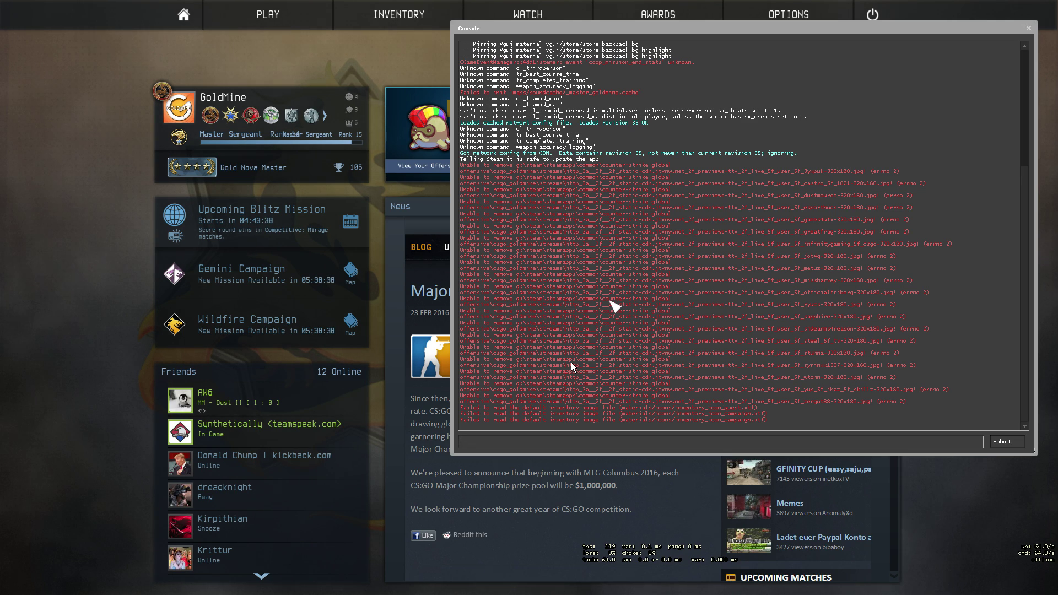
Run the command "exec yttest" in the game console
type("exec")
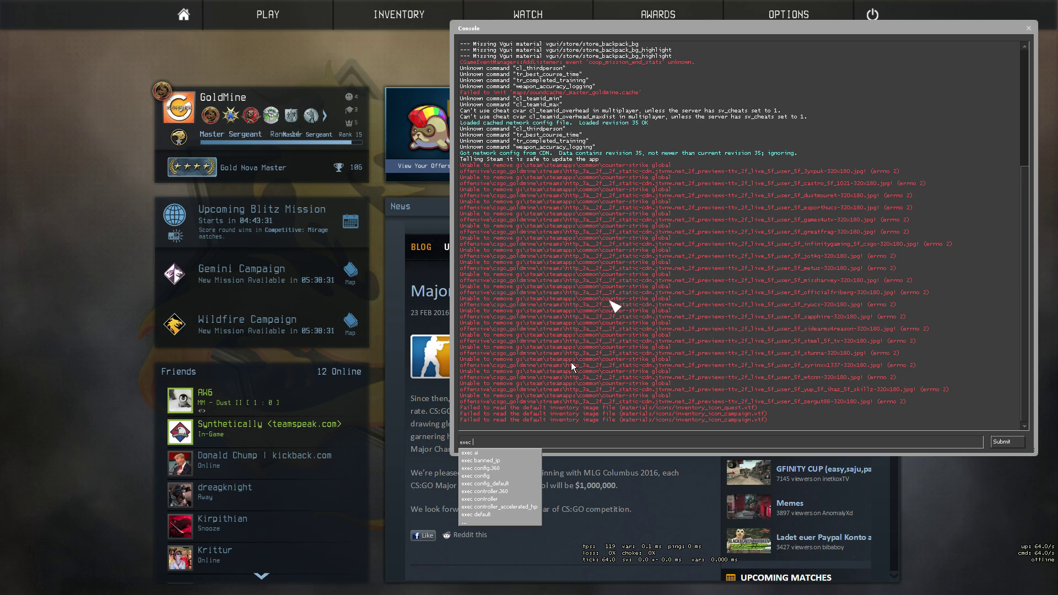
type(" y")
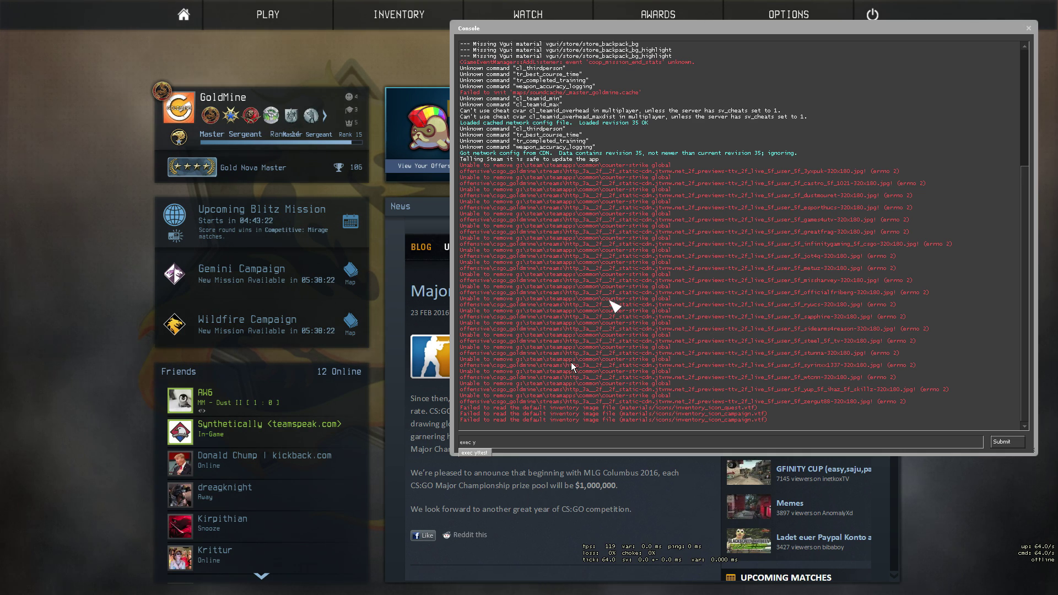
key("Tab")
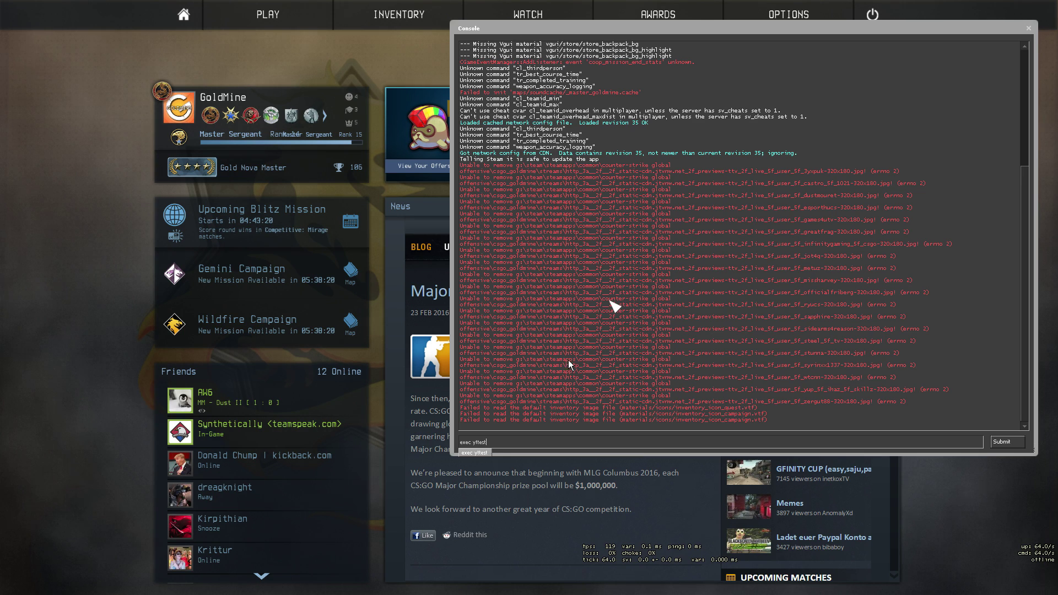
key("Return")
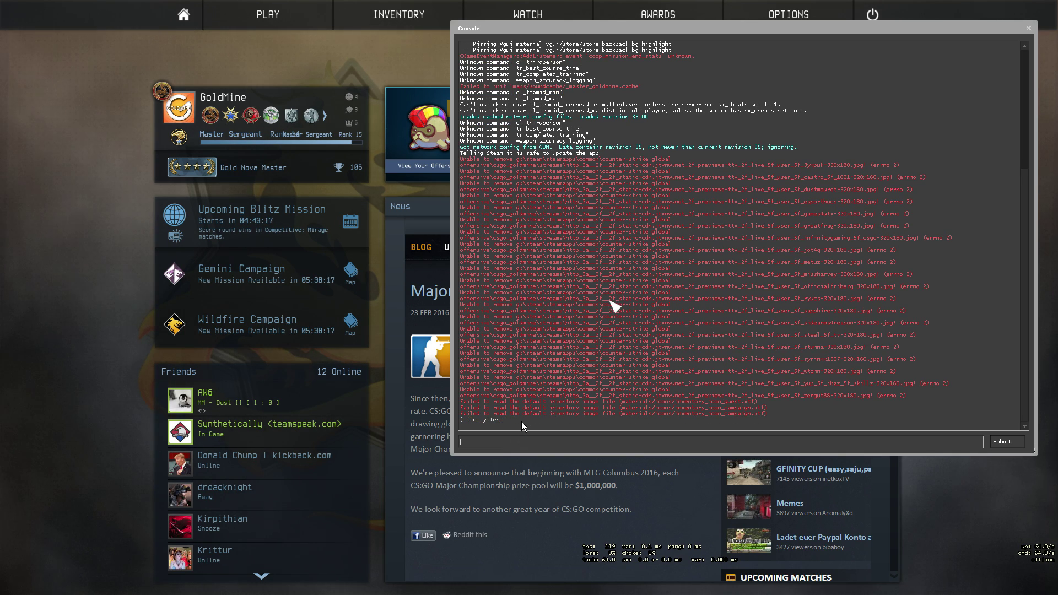
Recheck the sensitivity setting in the console's suggestions for "se" after the executed yttest config, leaving the entry empty
left_click_drag(522, 425, 465, 422)
left_click(483, 428)
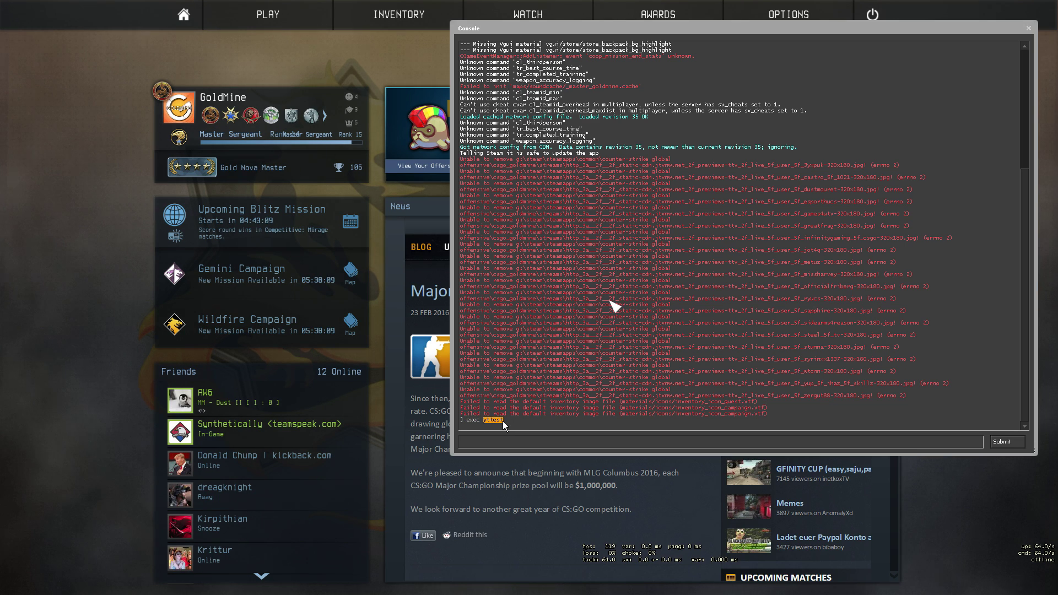
type("se")
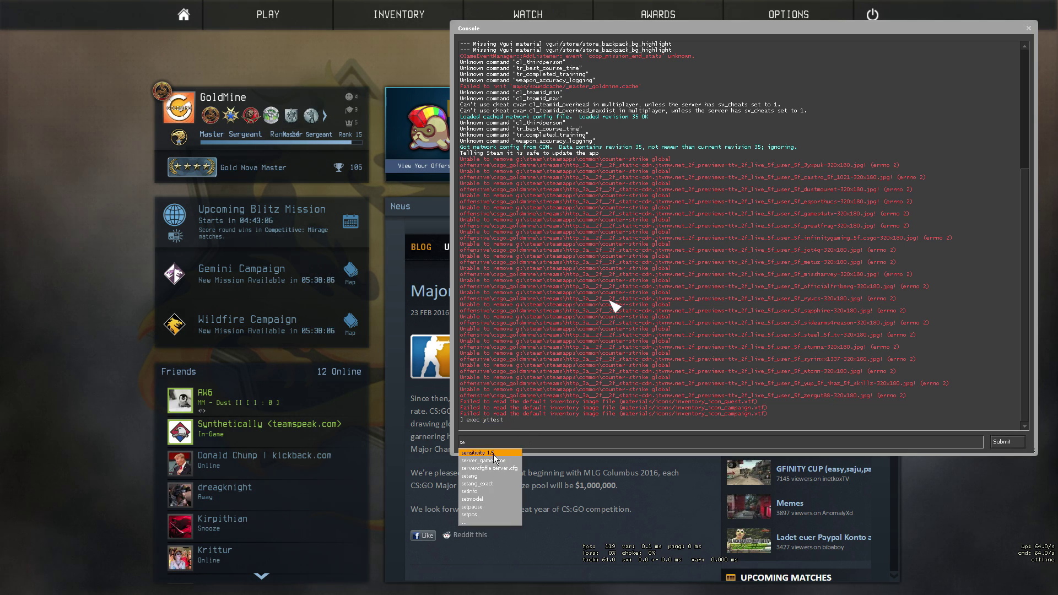
key("BackSpace")
key("BackSpace")
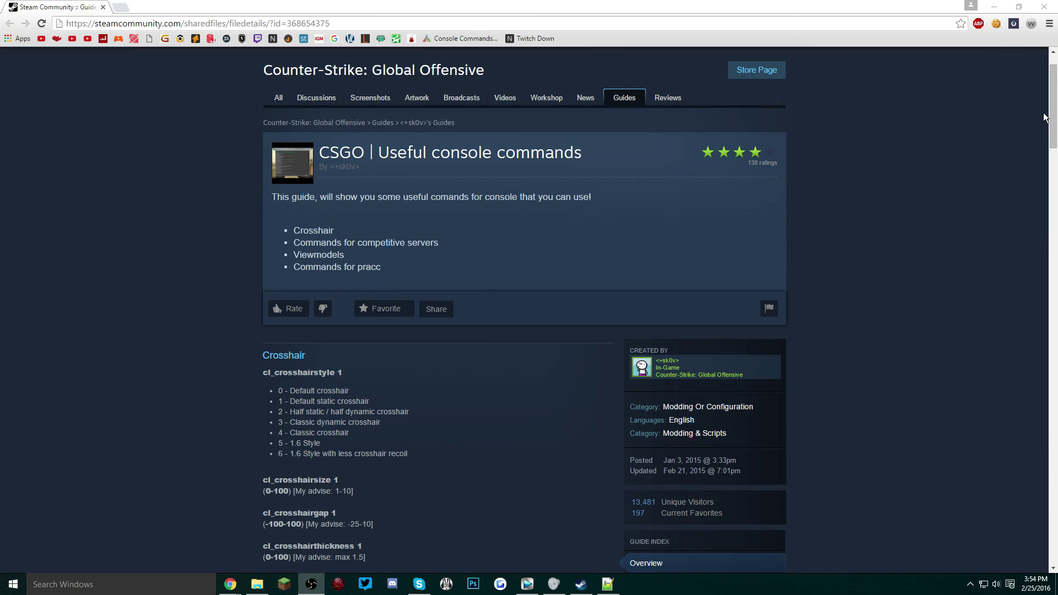
Switch to the browser and look through the Steam guide "CSGO | Useful console commands"
left_click_drag(1047, 118, 1044, 487)
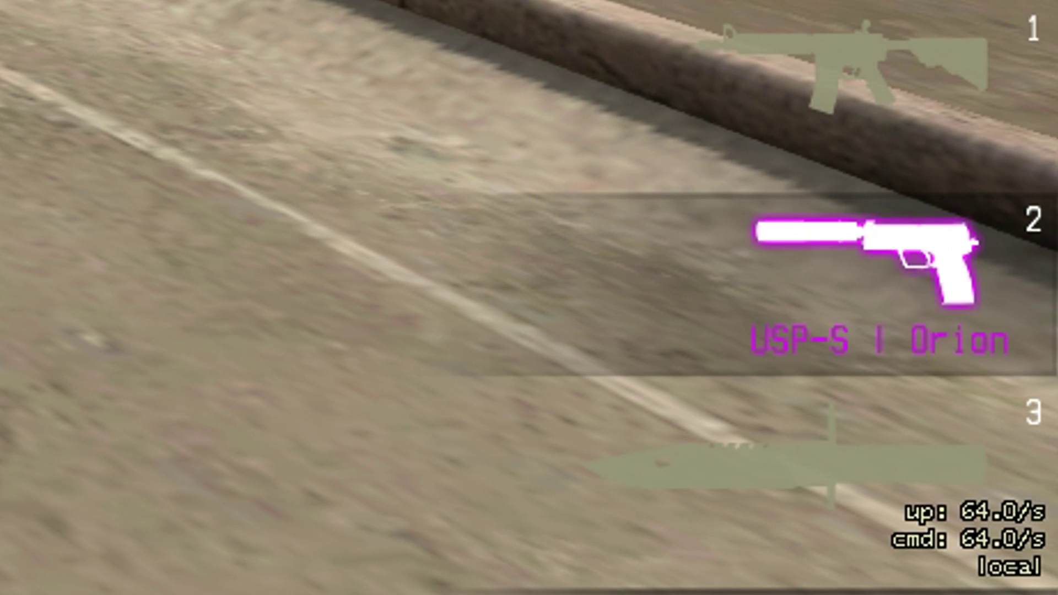
Switch between the knife, the primary rifle and the USP-S in a match to examine the weapon display
key("3")
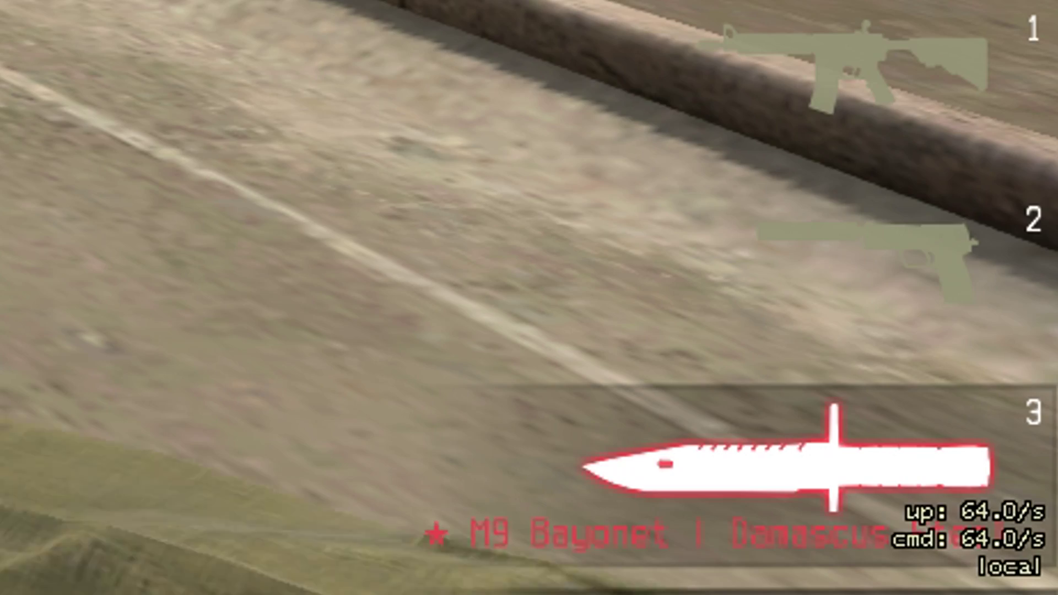
key("1")
key("2")
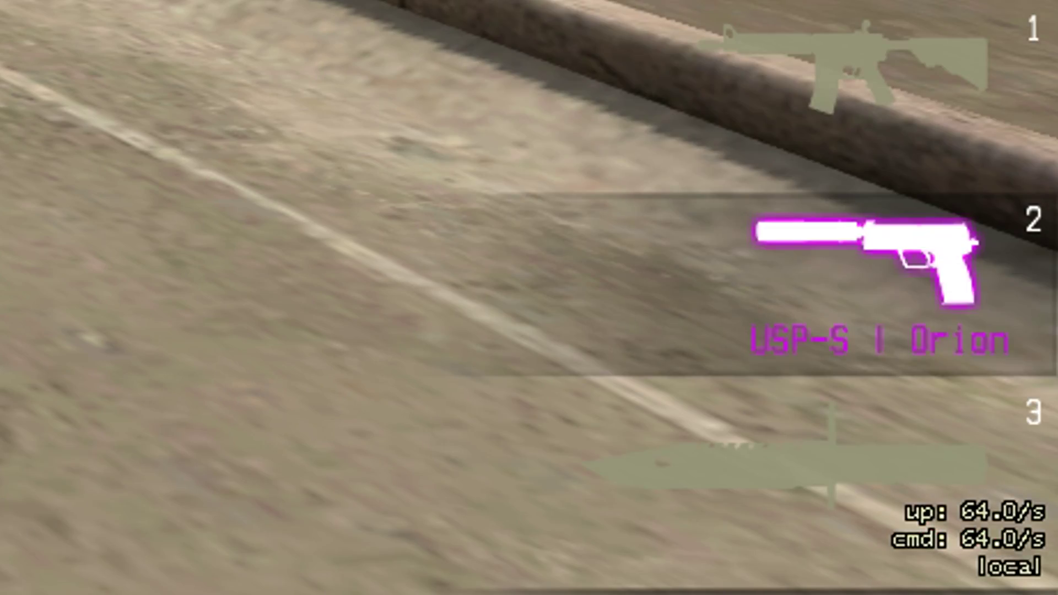
key("Caps_Lock")
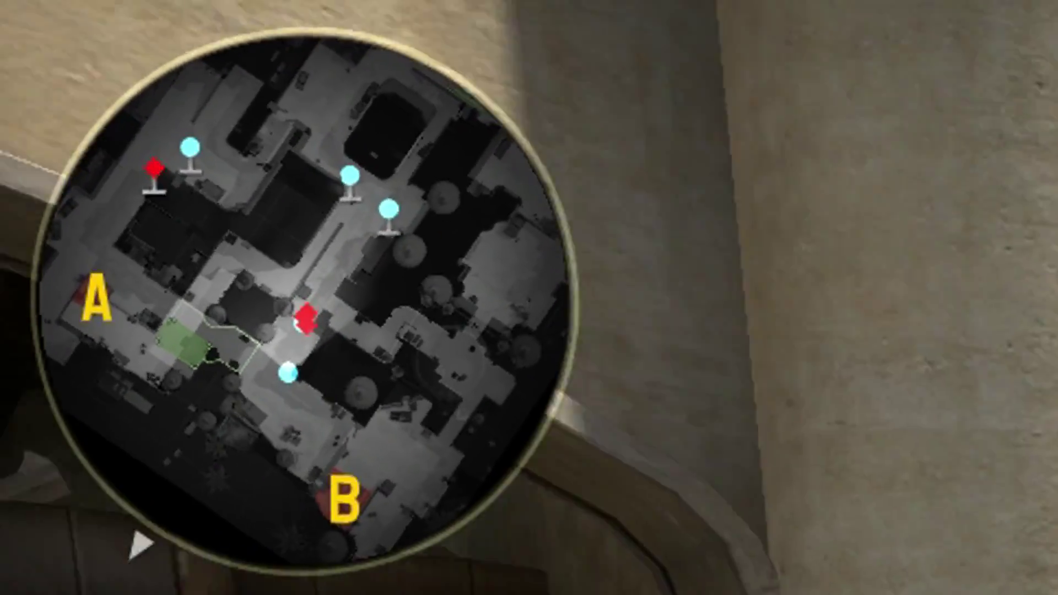